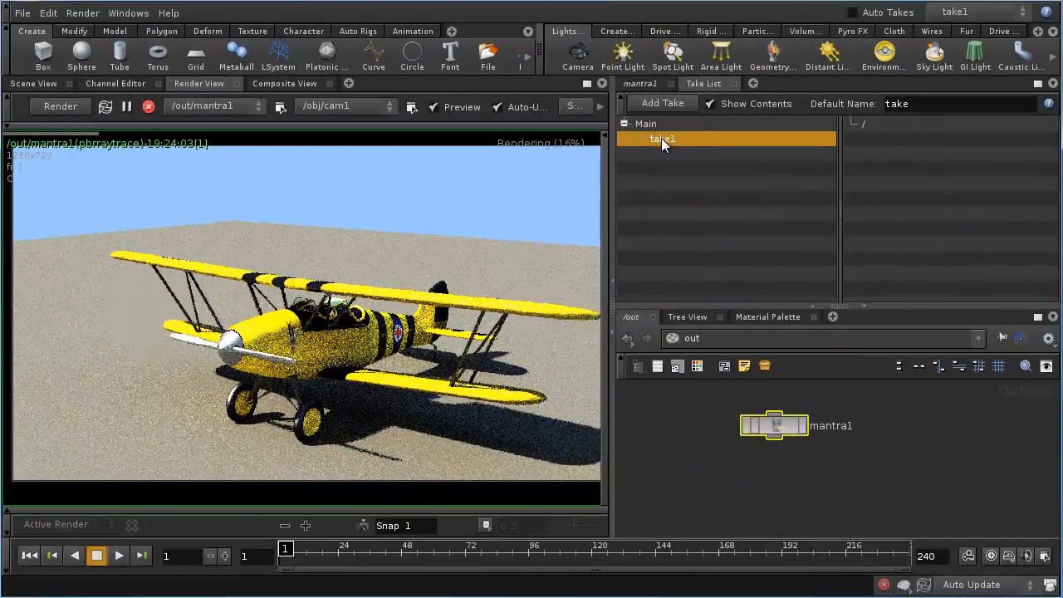
# Switch back and forth between the Main take and take1 in the take list
pyautogui.click(652, 125)
pyautogui.click(661, 138)
pyautogui.click(651, 125)
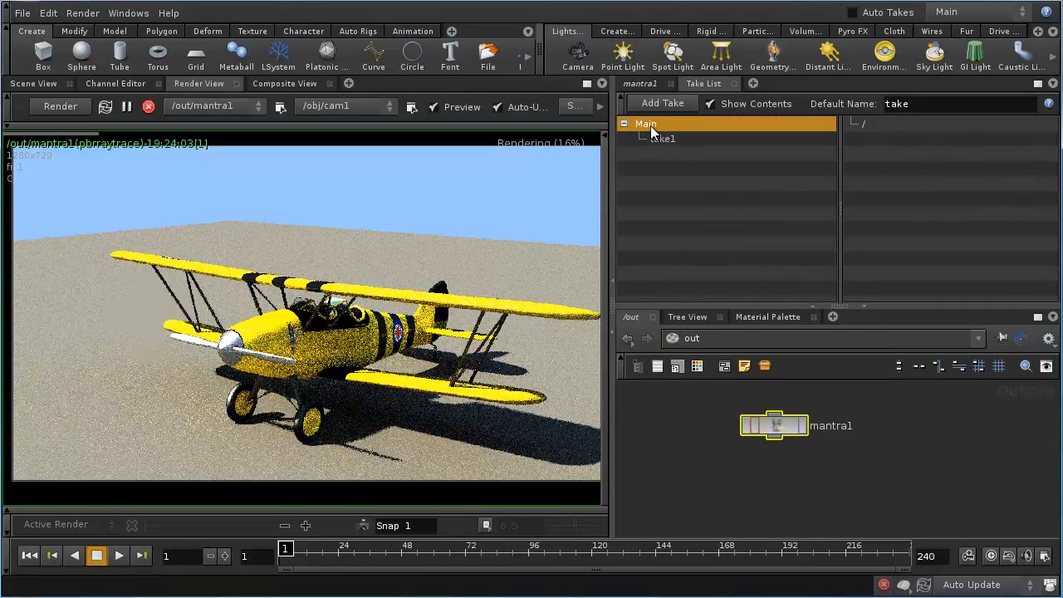
pyautogui.click(662, 138)
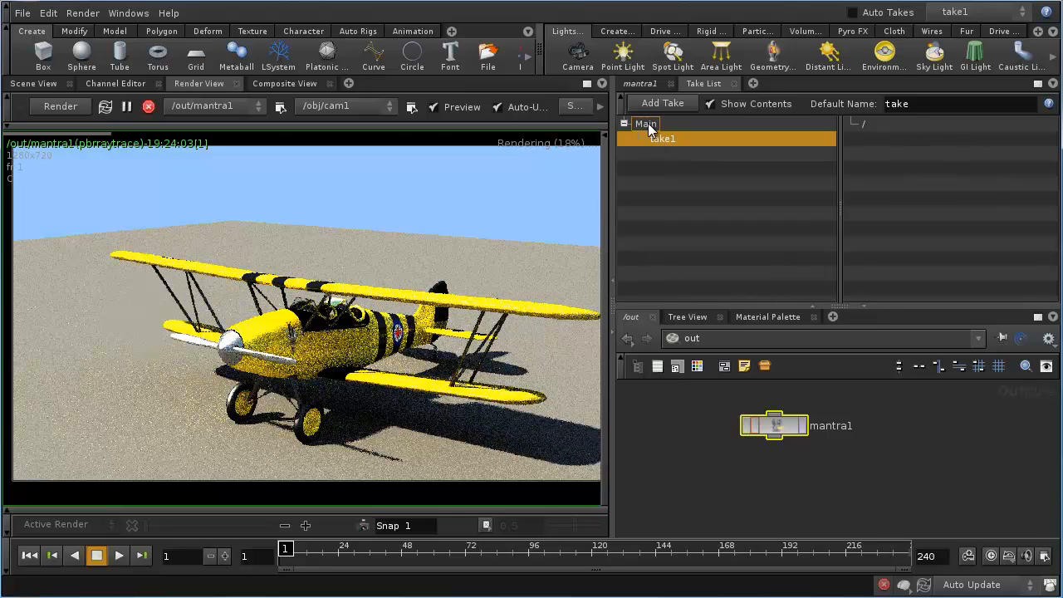
pyautogui.click(648, 123)
# Rename take1 to ground
pyautogui.click(663, 140)
pyautogui.doubleClick(665, 140)
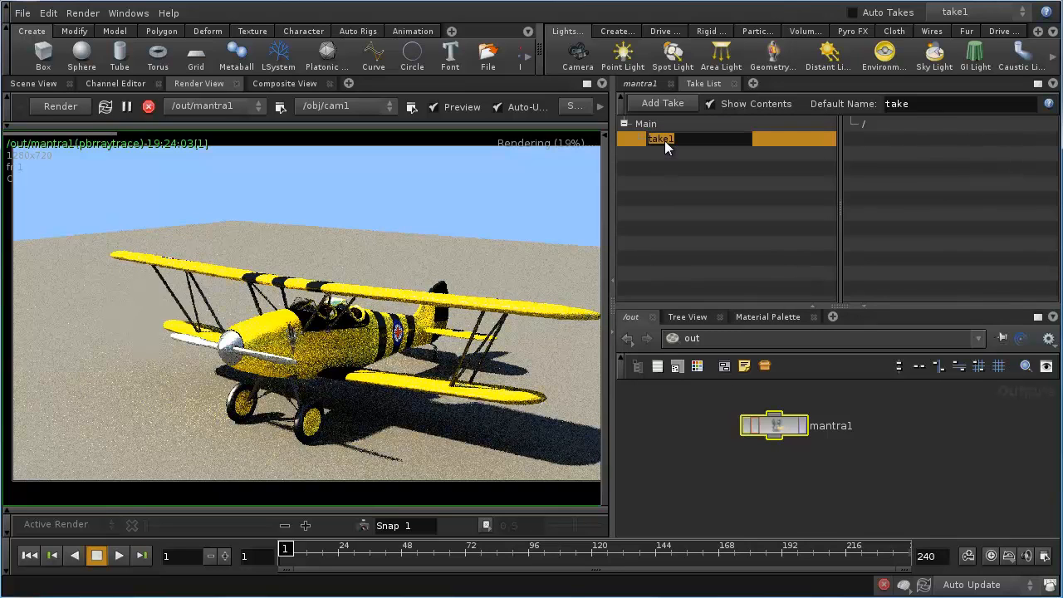
pyautogui.write('ground')
pyautogui.press('Return')
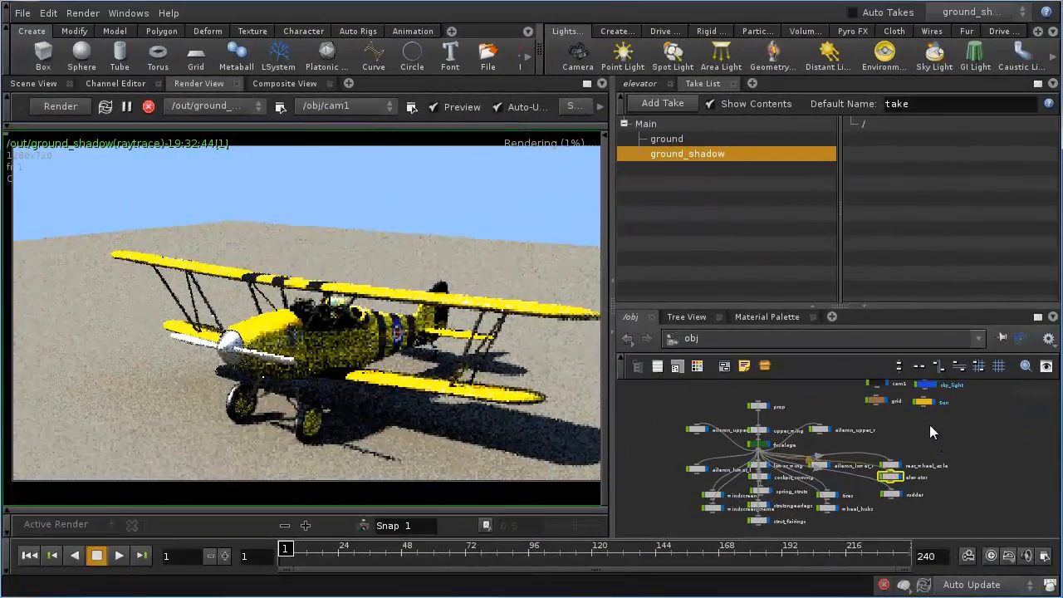
# Select all the aircraft part nodes, including prop, and turn on Auto Takes for the ground_shadow take
pyautogui.moveTo(927, 422); pyautogui.dragTo(679, 525)
pyautogui.moveTo(739, 390); pyautogui.dragTo(786, 416)
pyautogui.click(860, 15)
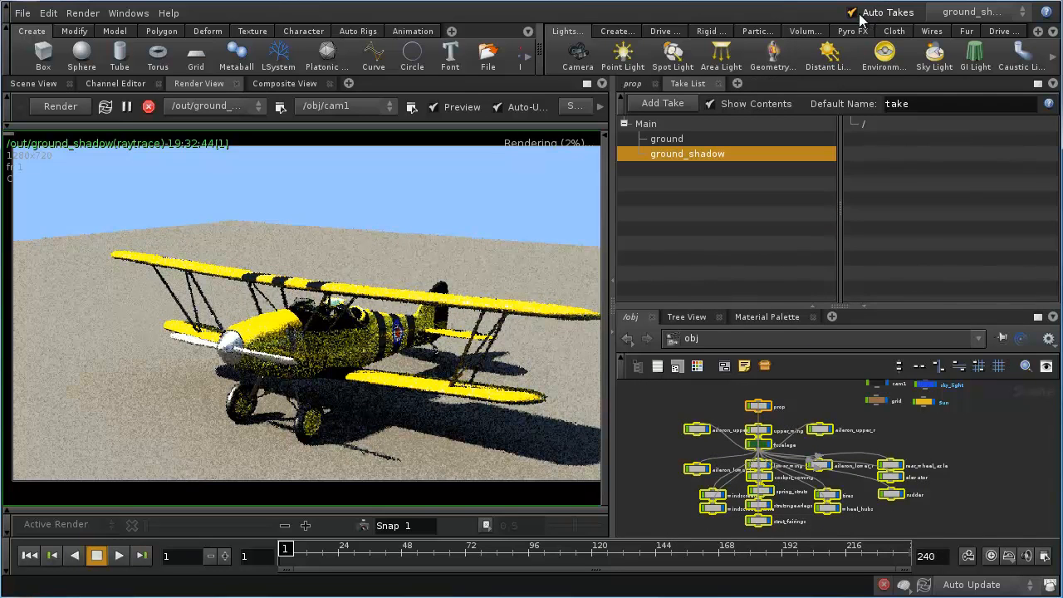
# Enable the Phantom render option on the selected aircraft objects
pyautogui.click(633, 84)
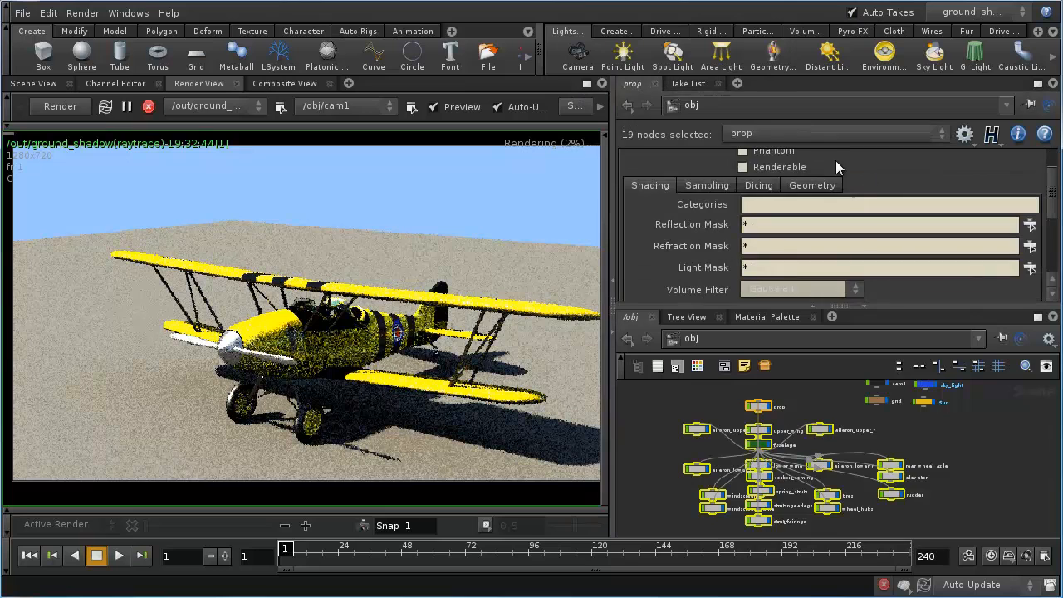
pyautogui.moveTo(1054, 202); pyautogui.dragTo(1053, 158)
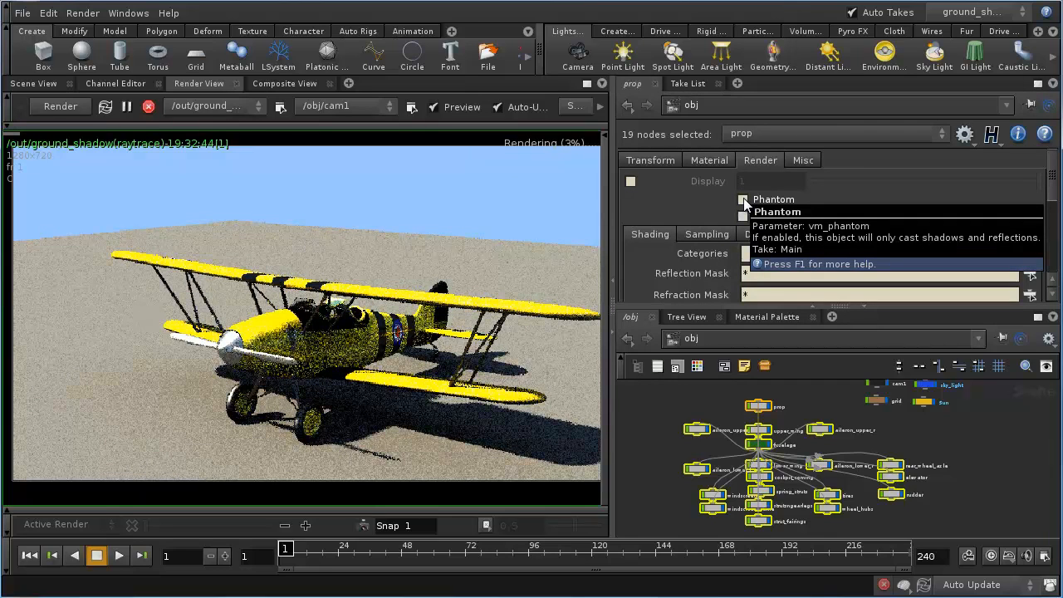
pyautogui.click(743, 200)
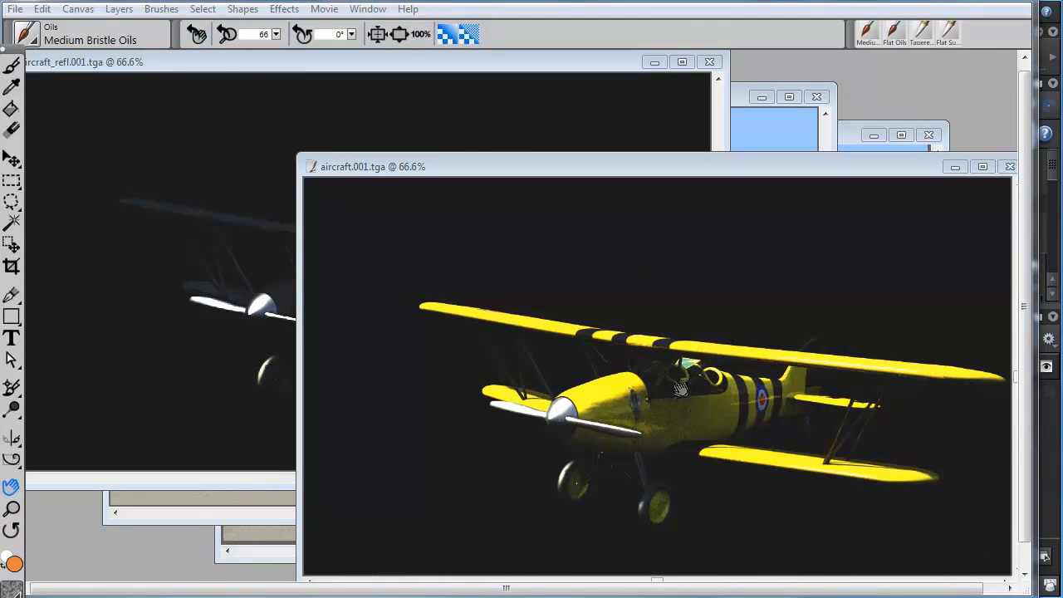
# Review the rendered pass images ground_shadow.001.tga, ground.001.tga and aircraft_refl.001.tga one after another
pyautogui.click(851, 132)
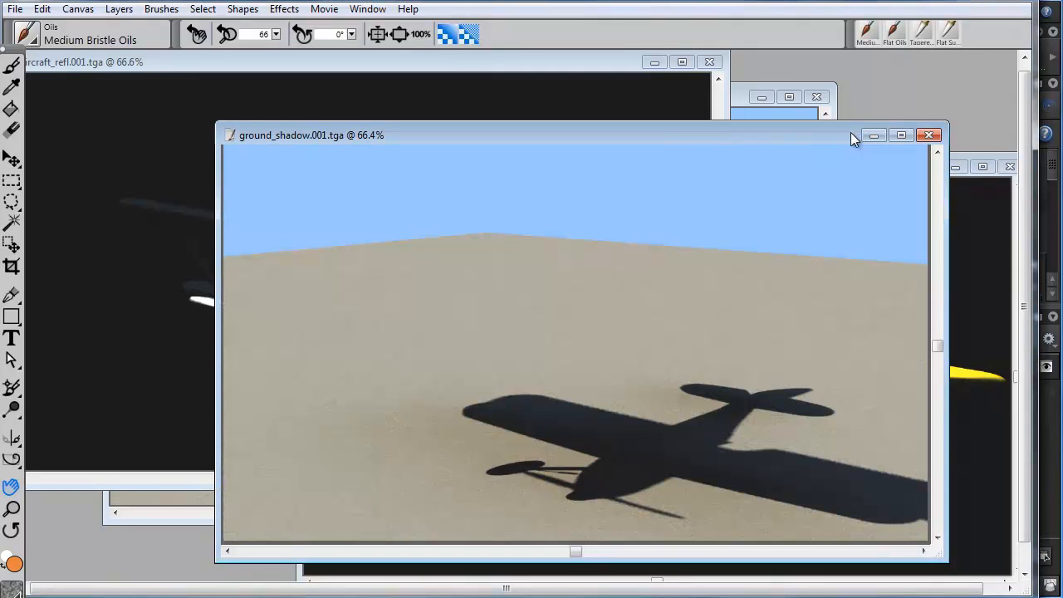
pyautogui.click(739, 97)
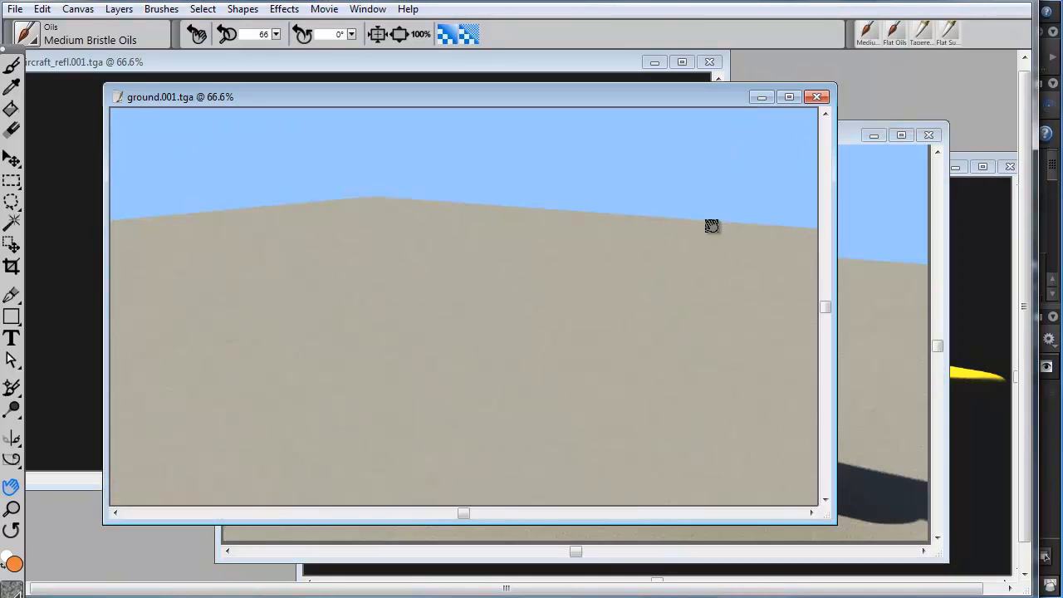
pyautogui.click(433, 70)
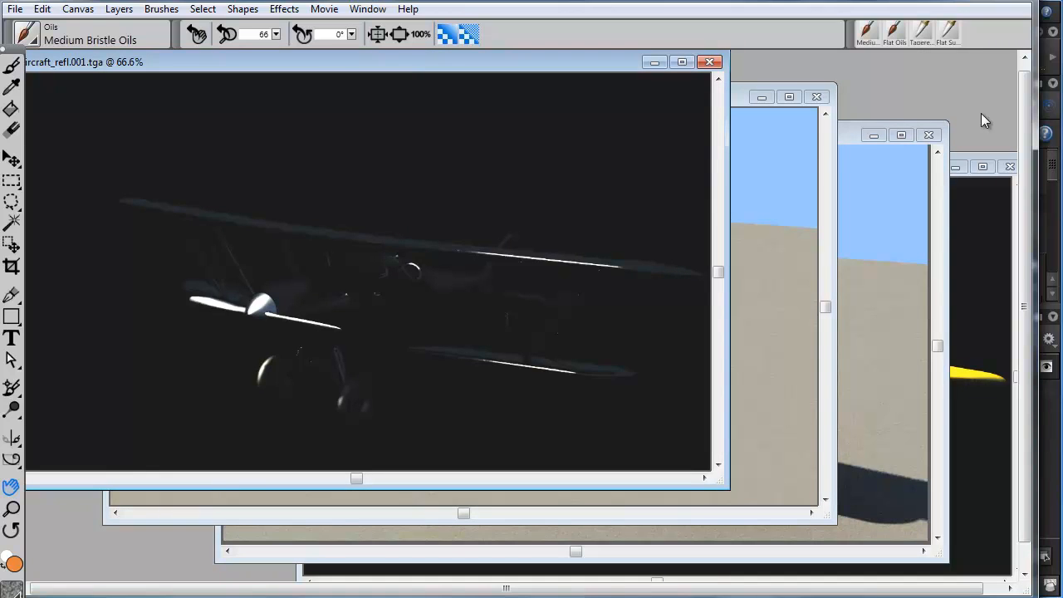
pyautogui.click(847, 134)
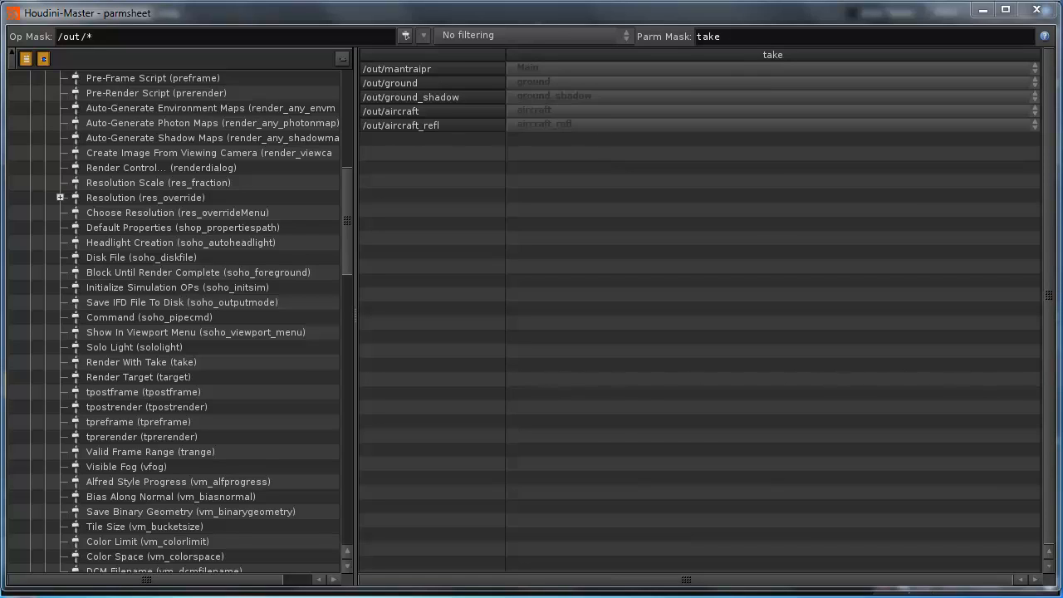
pyautogui.scroll(-11, 192, 323)
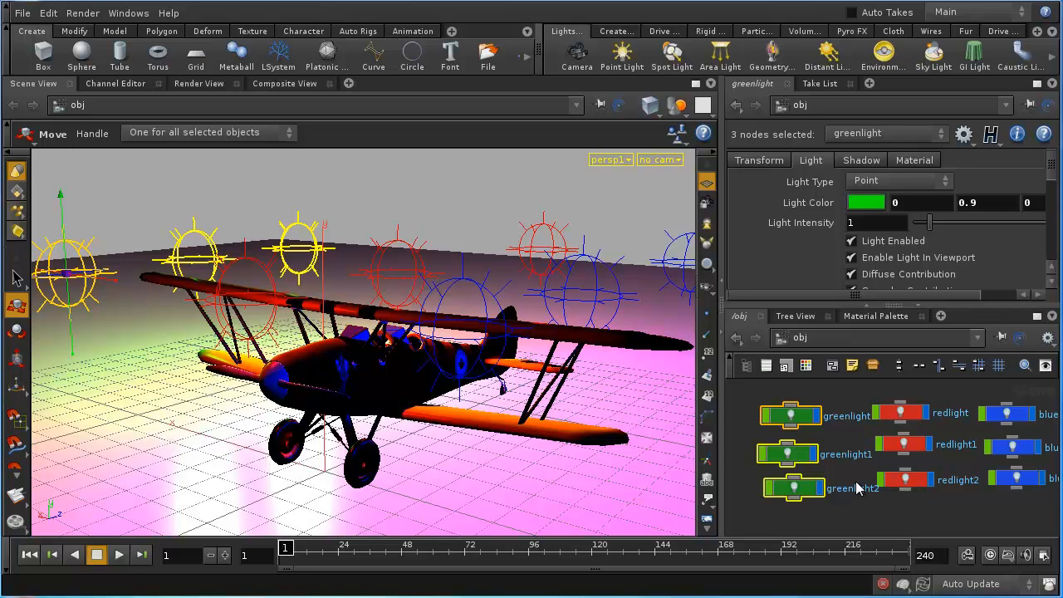
# Deselect the three green lights and return to the Move tool in the scene view
pyautogui.click(926, 503)
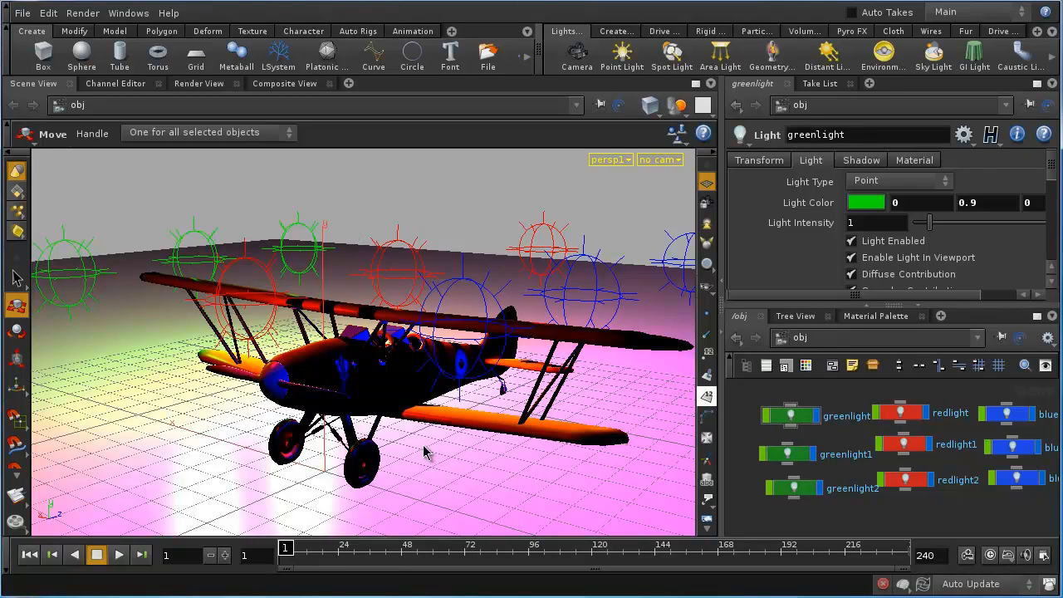
pyautogui.press('Escape')
pyautogui.moveTo(424, 462)
pyautogui.mouseDown()
pyautogui.moveTo(457, 470)
pyautogui.moveTo(415, 463)
pyautogui.moveTo(435, 468)
pyautogui.moveTo(429, 460)
pyautogui.mouseUp()
pyautogui.press('t')
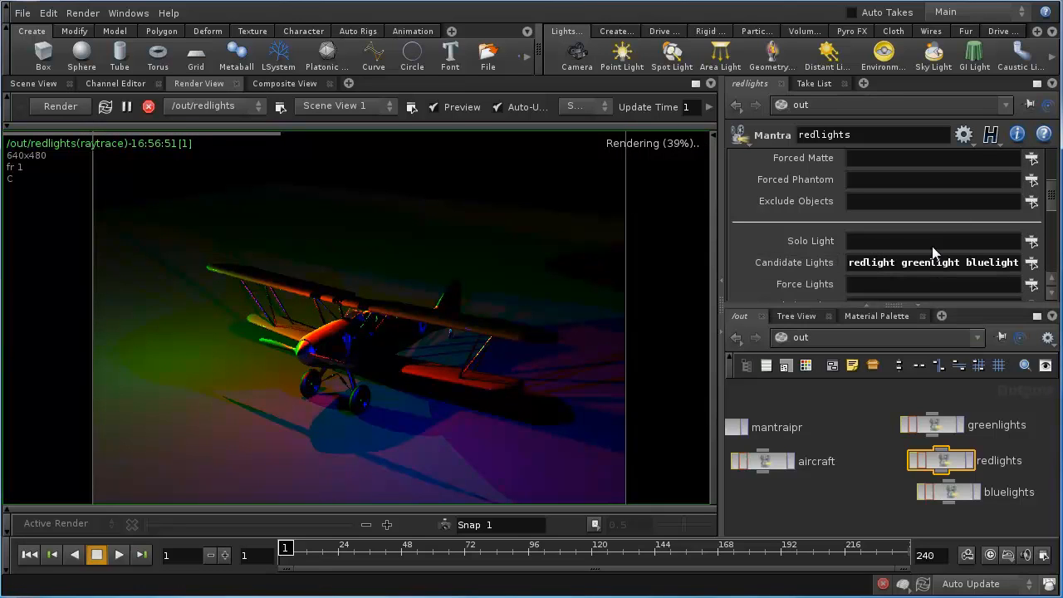
# Set the Solo Light of the redlights Mantra node to redlight
pyautogui.click(907, 244)
pyautogui.write('redlight')
pyautogui.press('Return')
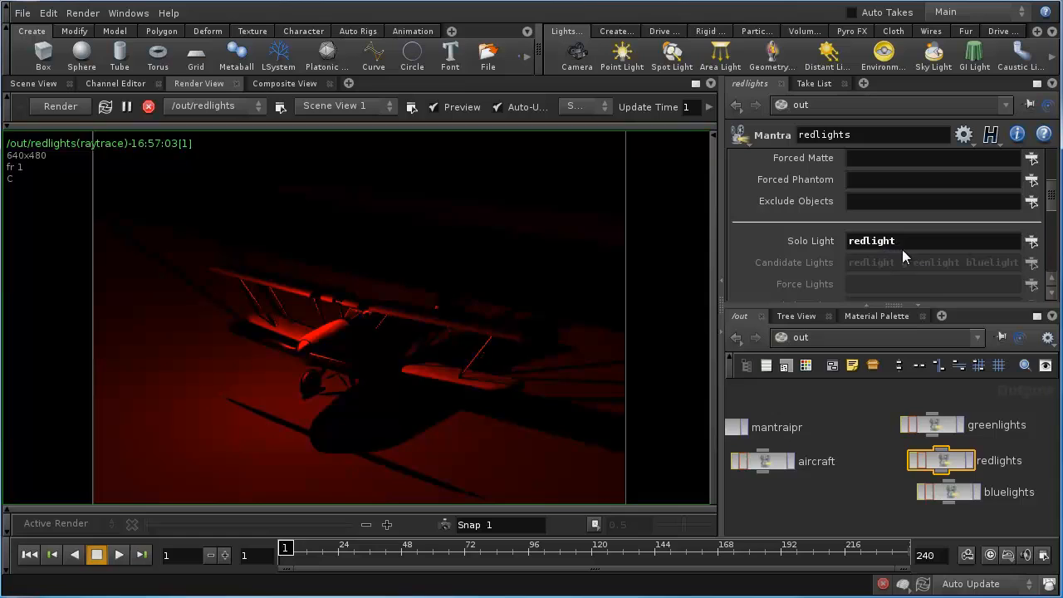
# Check the light parameters below Solo Light on the redlights node, and clear the Solo Light entry
pyautogui.scroll(-1, 864, 255)
pyautogui.scroll(-3, 864, 257)
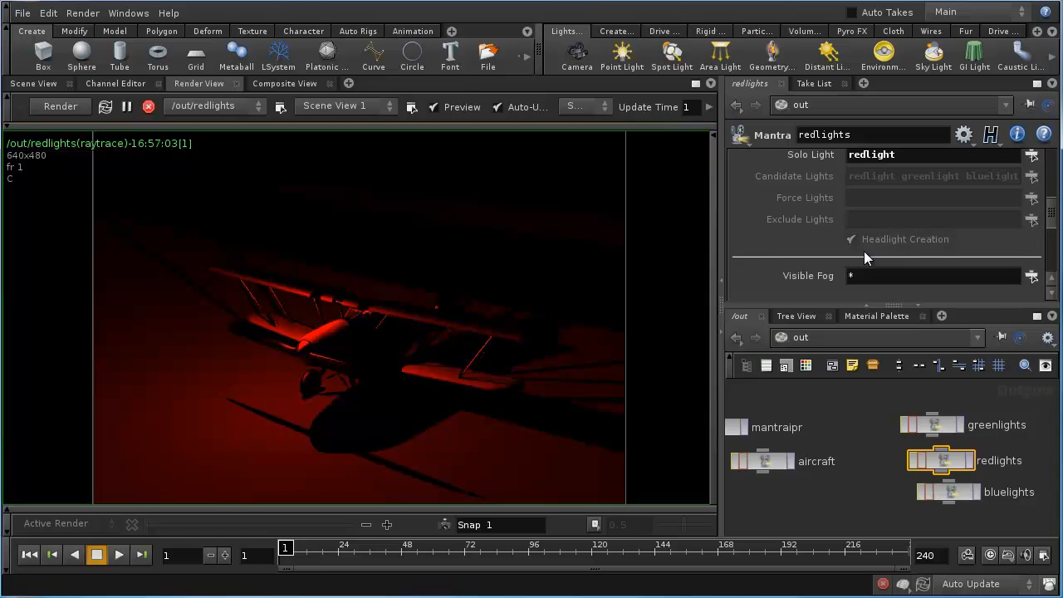
pyautogui.scroll(3, 865, 257)
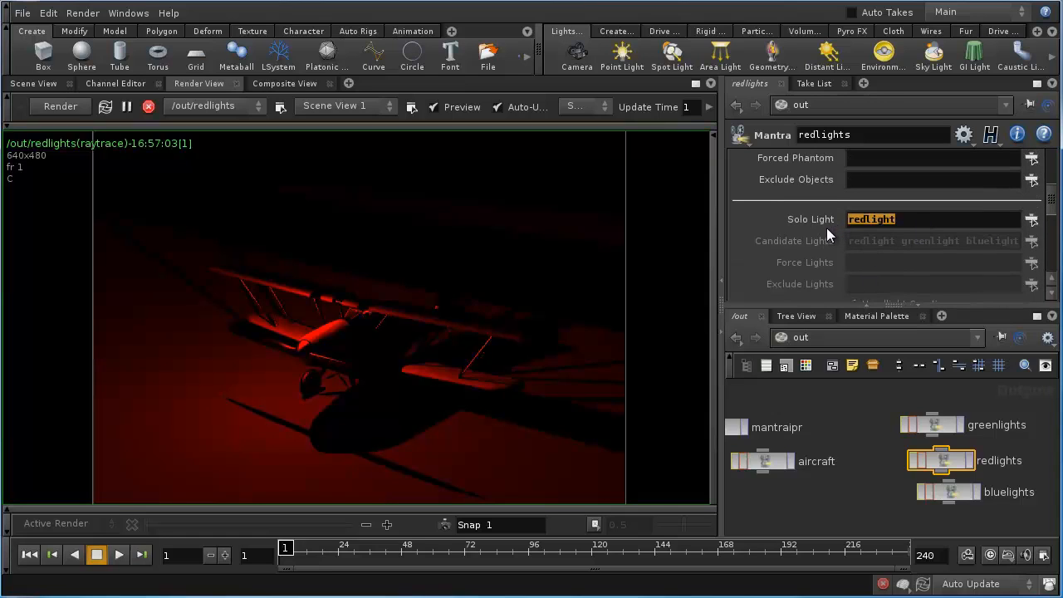
pyautogui.press('BackSpace')
pyautogui.press('Return')
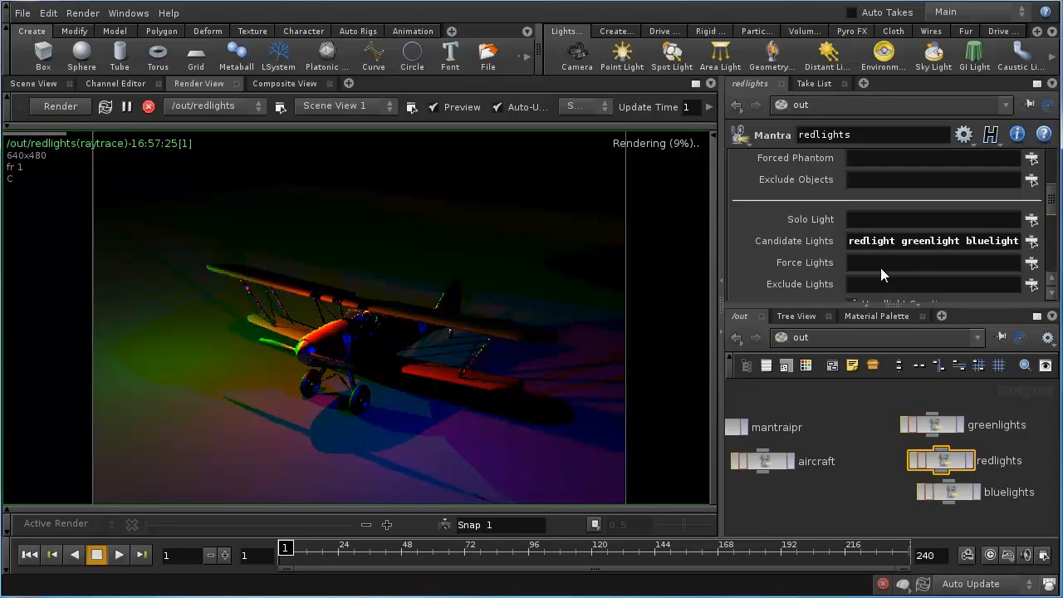
# Set Exclude Lights on the redlights node to redlight
pyautogui.click(863, 286)
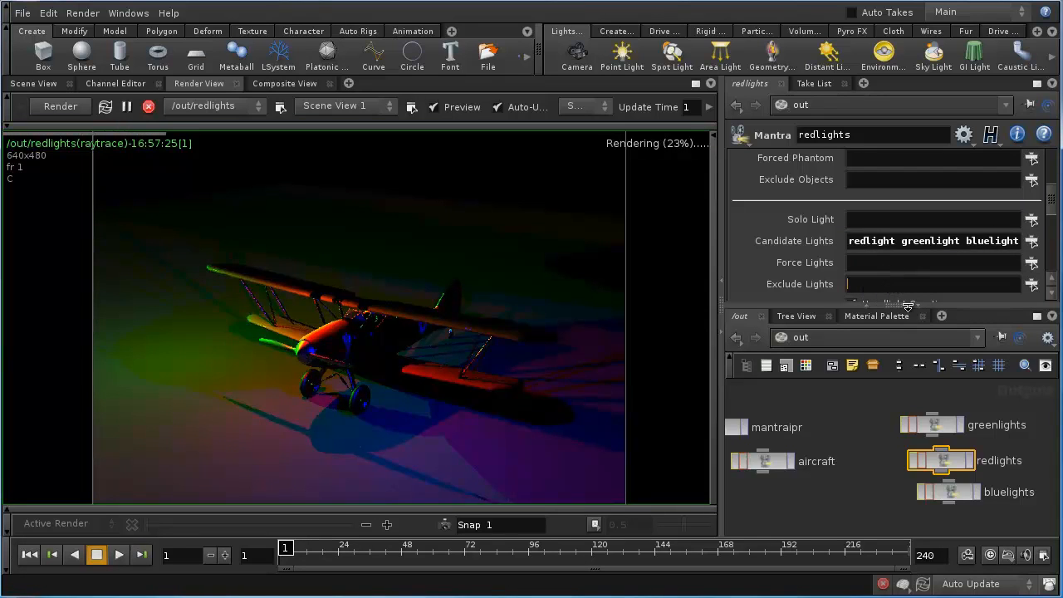
pyautogui.write('redlight')
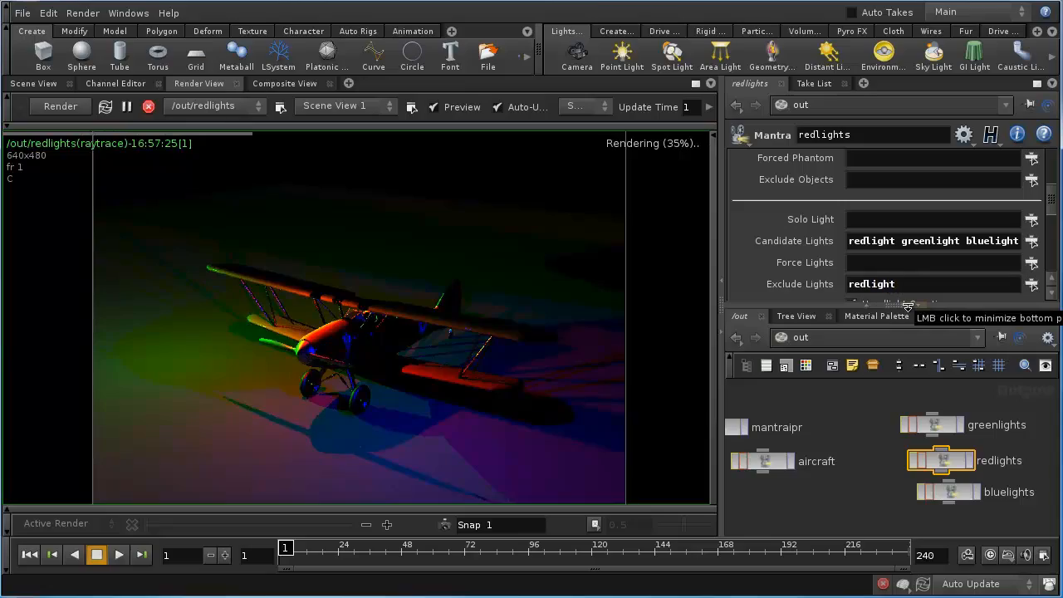
pyautogui.press('Return')
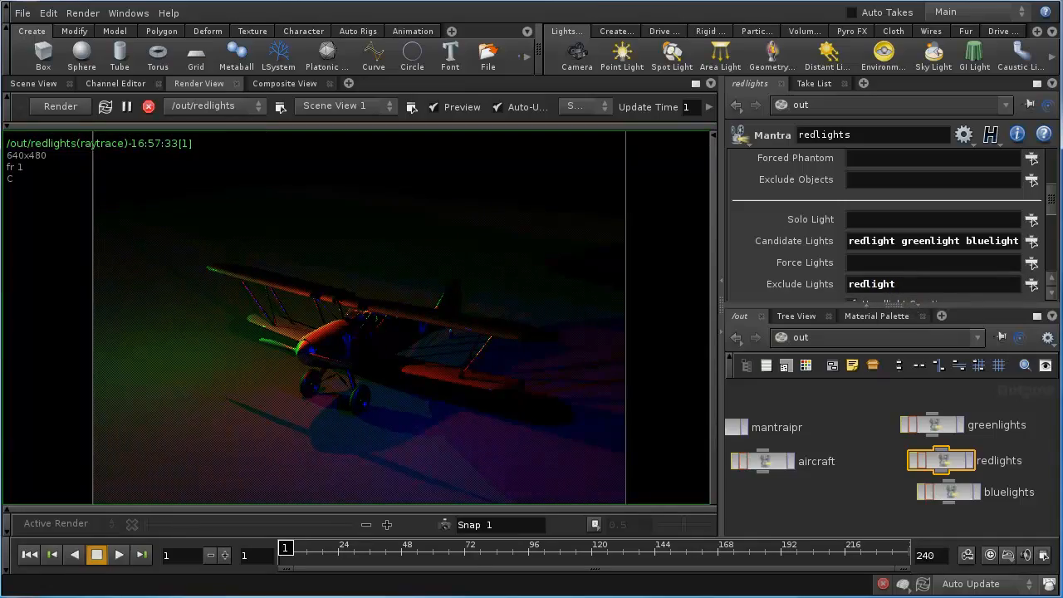